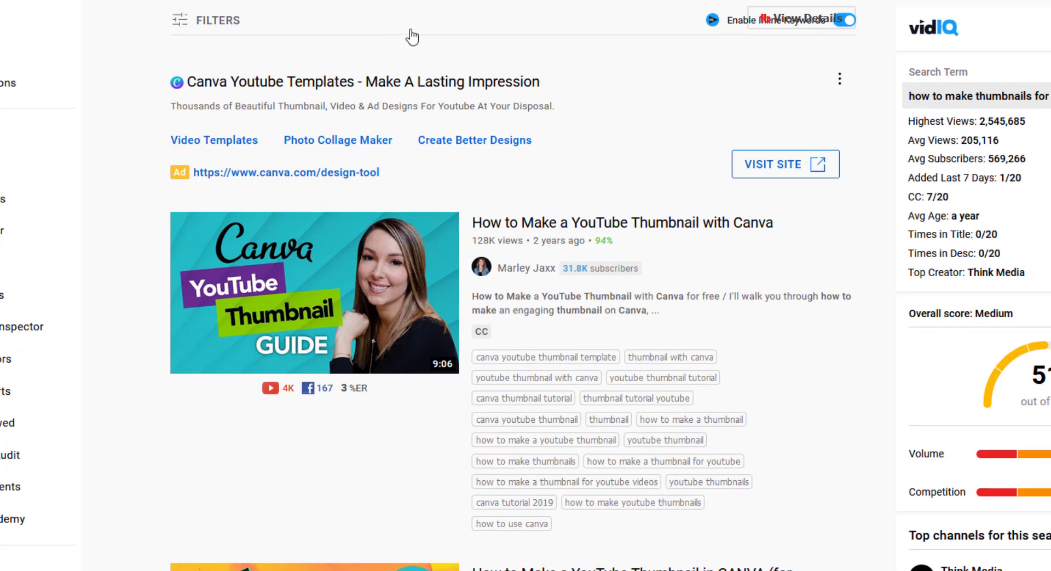
Step: Look through the YouTube search results for tutorials on making thumbnails with Canva
scroll(425, 120, "down", 5)
scroll(423, 123, "down", 5)
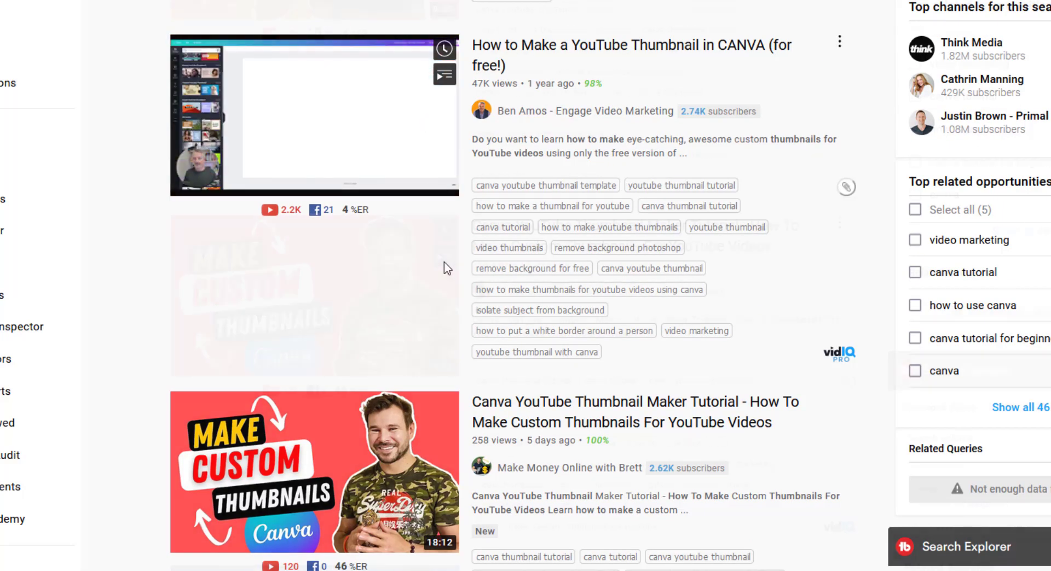
scroll(444, 262, "down", 3)
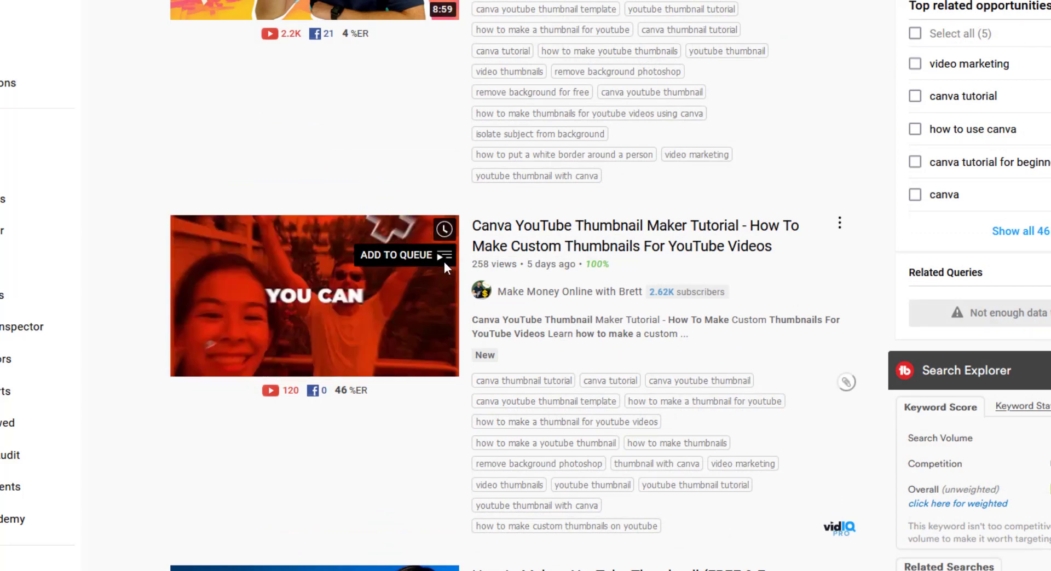
scroll(456, 472, "down", 2)
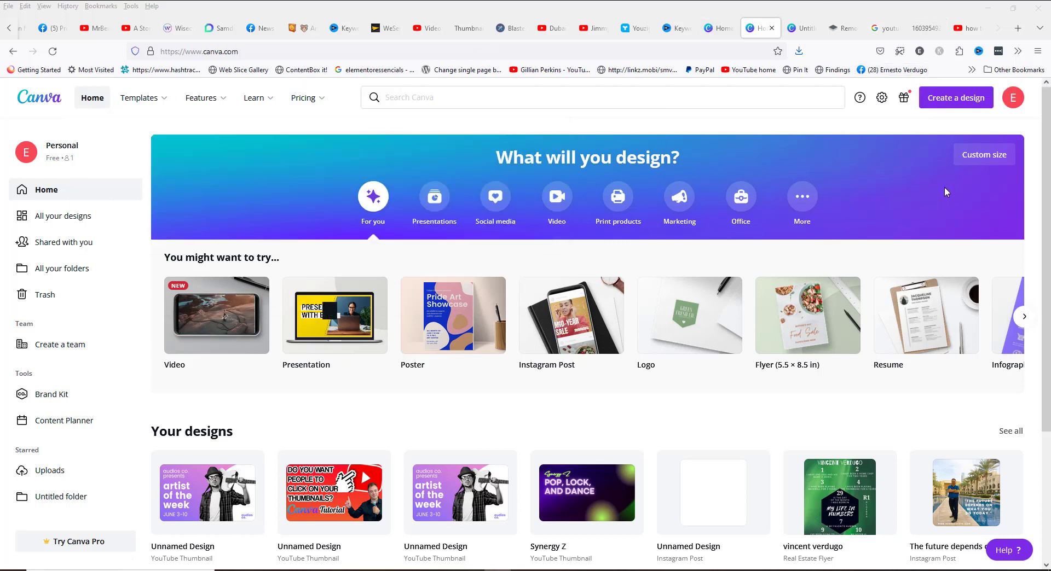
Step: Create a new YouTube Thumbnail design in Canva and choose the recently used "artist of the week" template
left_click(947, 104)
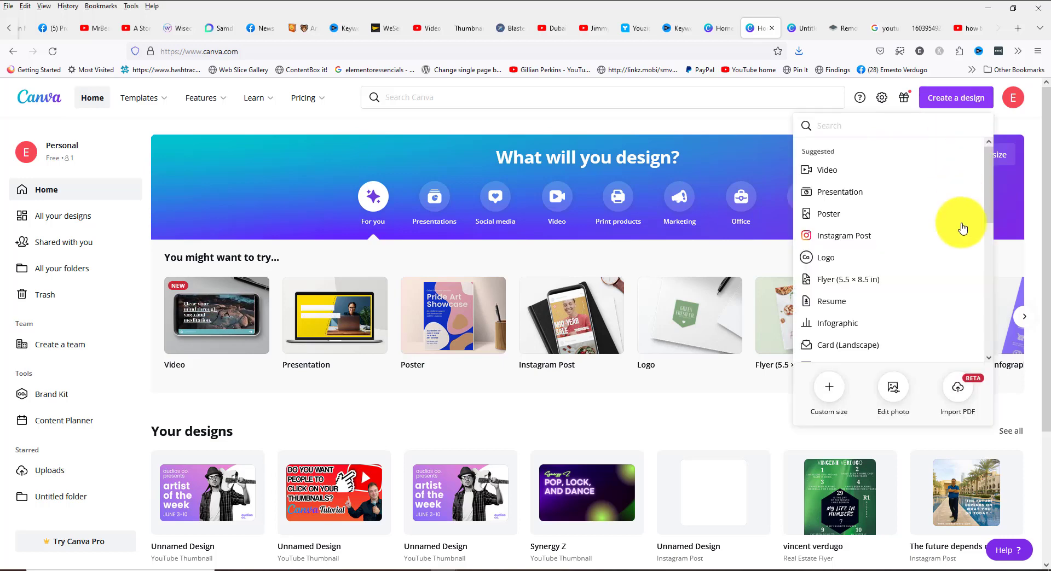
scroll(958, 281, "down", 3)
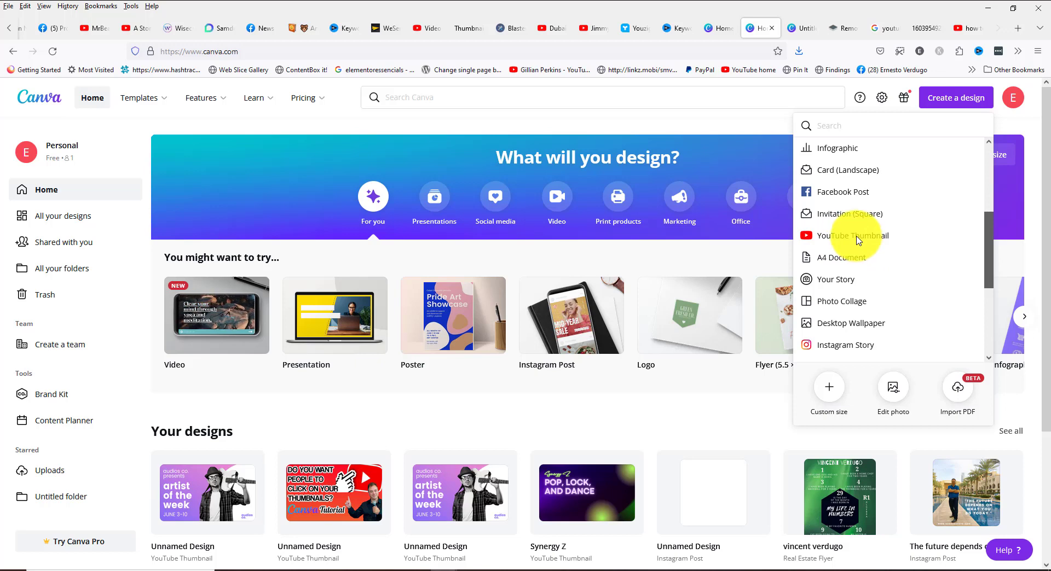
left_click(857, 239)
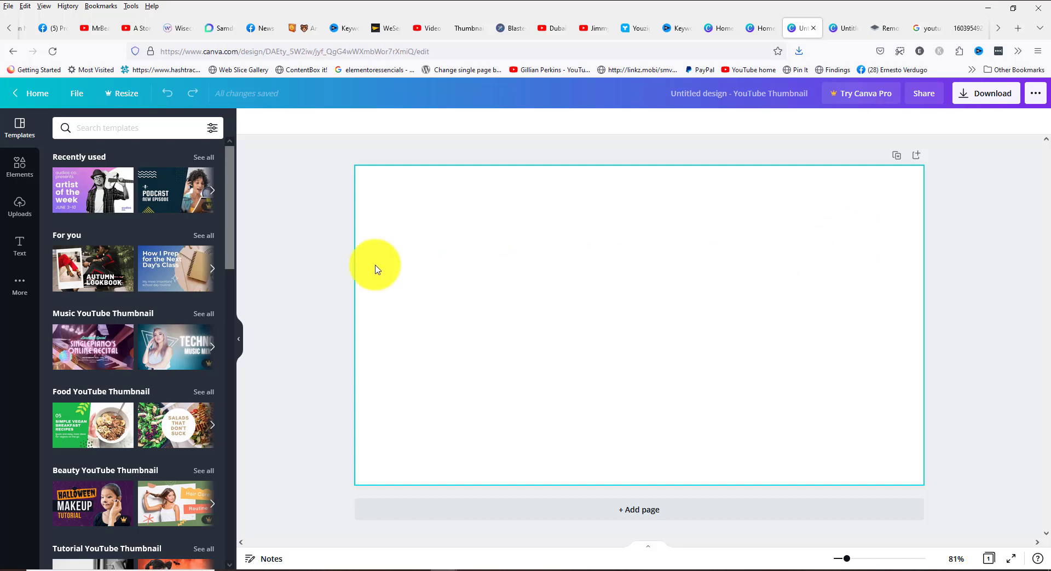
left_click(93, 200)
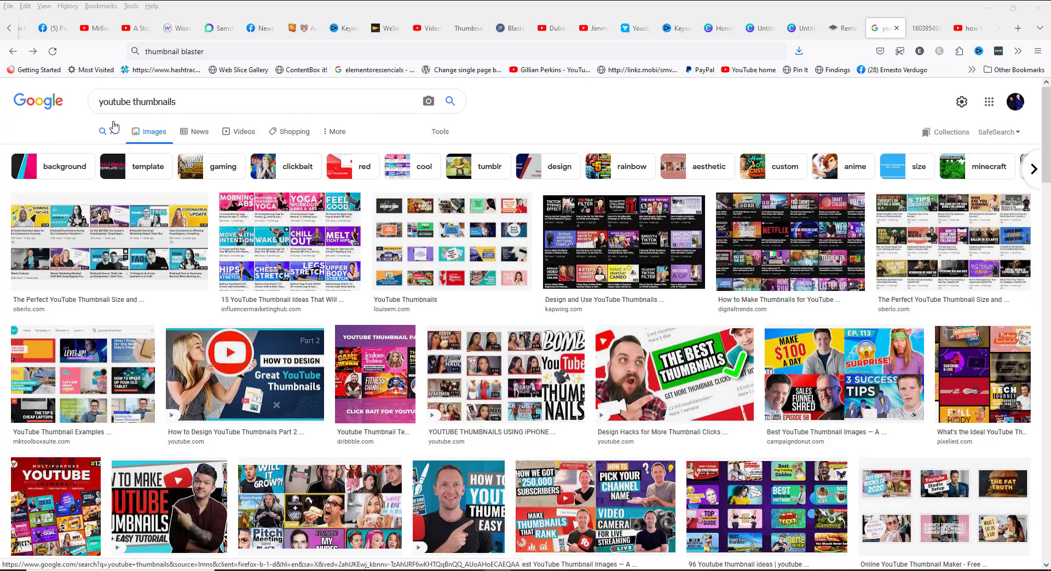
Step: Browse the Google image results for "youtube thumbnails" to examine example thumbnail designs
scroll(318, 324, "down", 2)
scroll(316, 323, "down", 3)
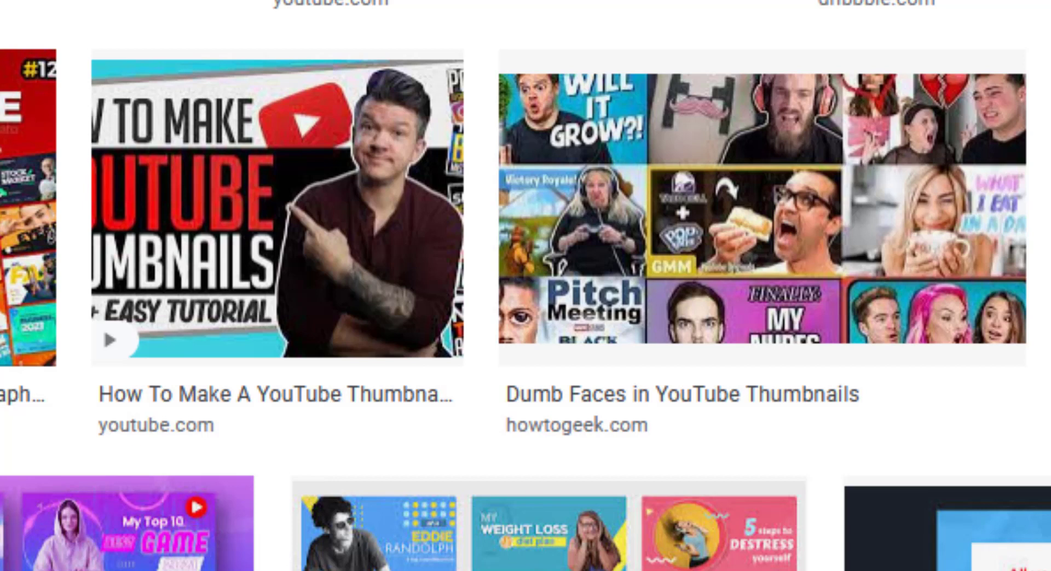
scroll(525, 286, "down", 10)
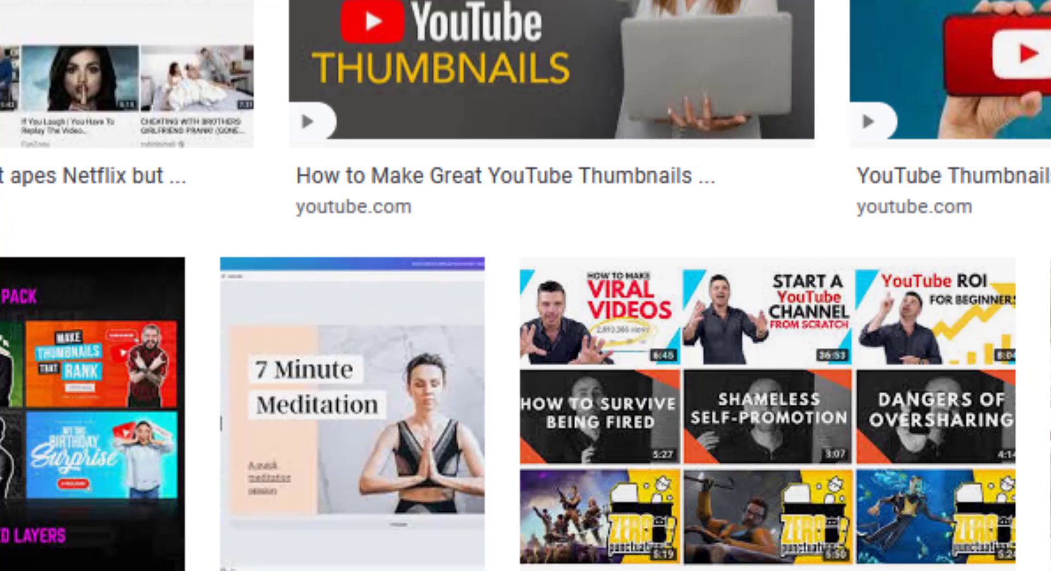
scroll(526, 286, "down", 5)
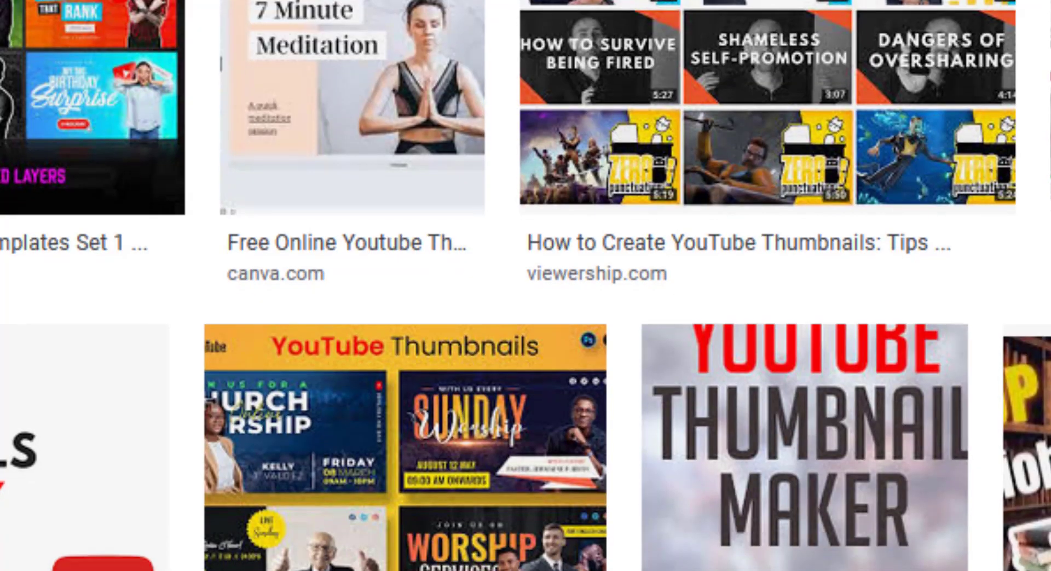
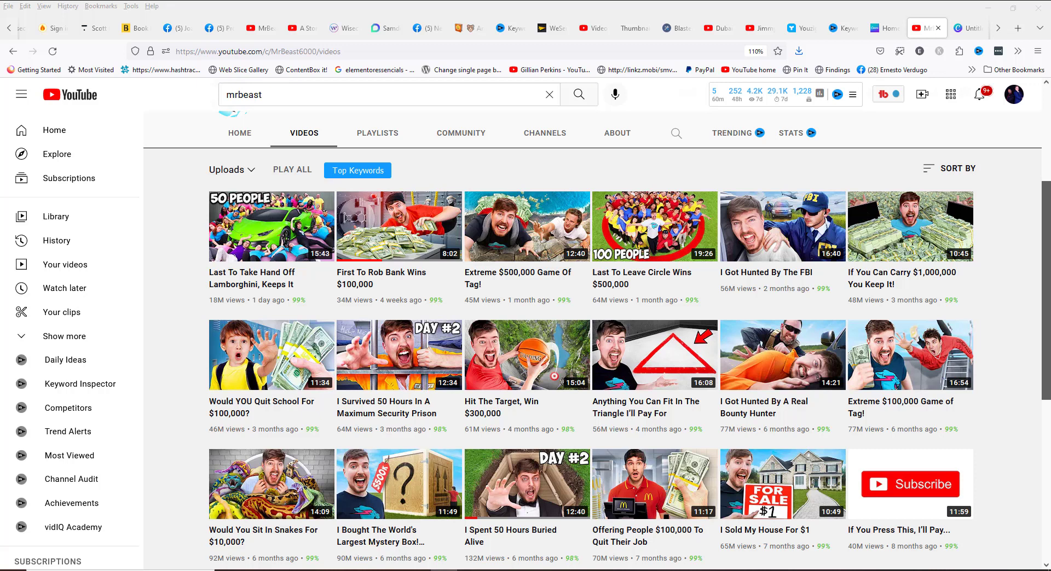
Step: Compare the video thumbnails on the MrBeast channel with those on the Jimmy Kimmel Live channel
scroll(274, 281, "down", 2)
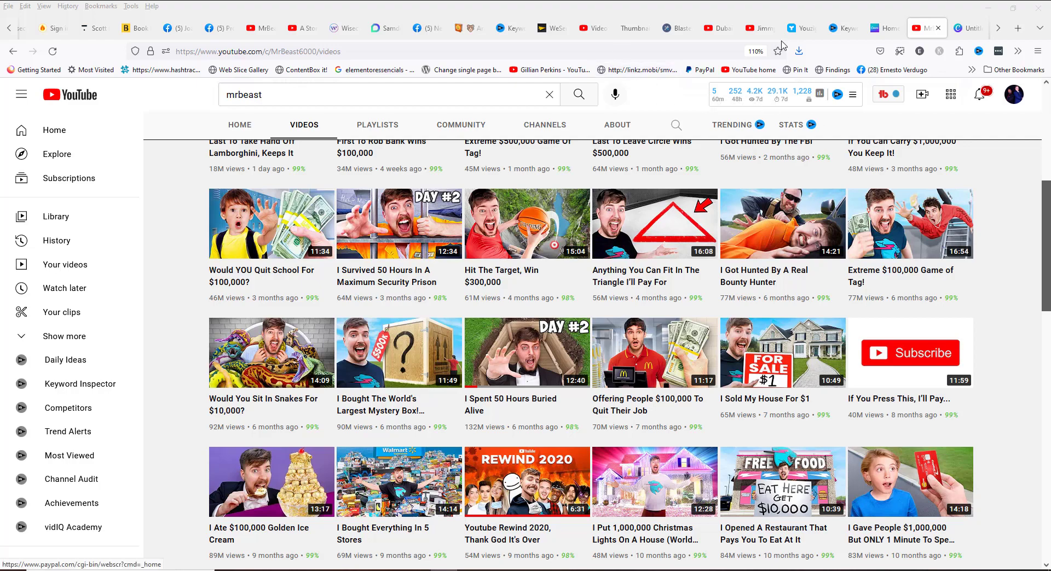
left_click(761, 28)
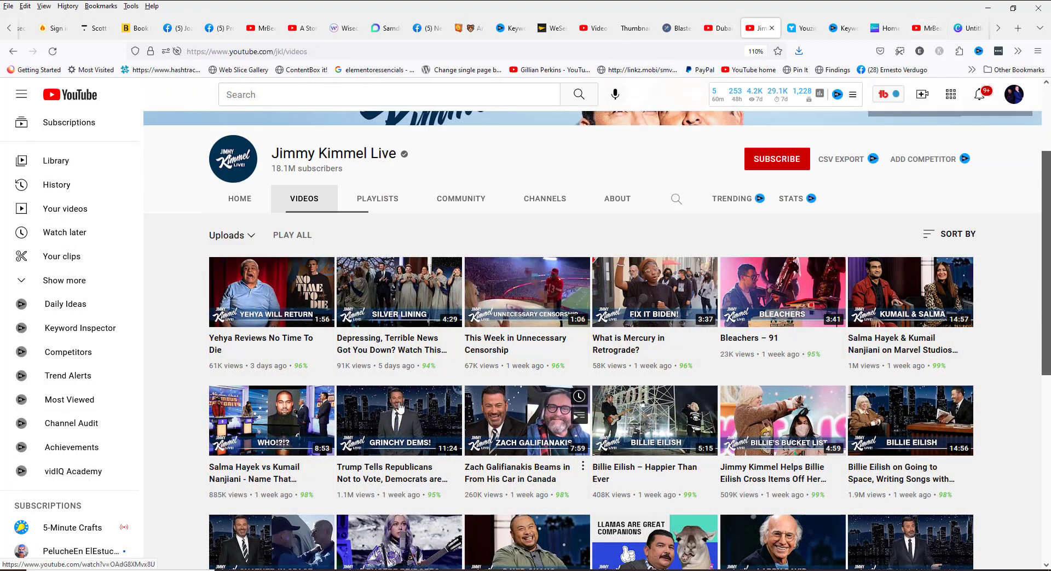
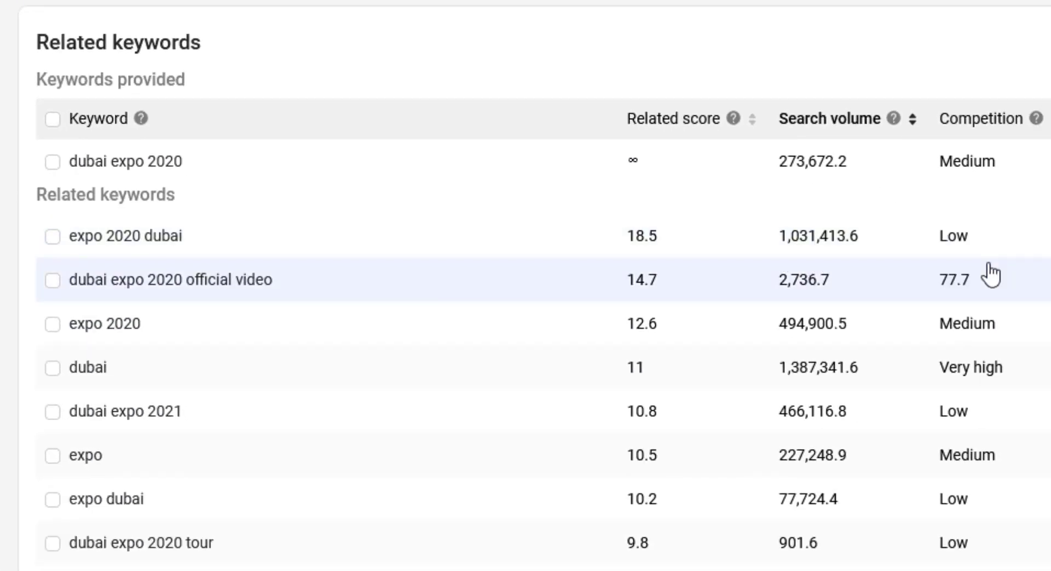
Step: In the vidIQ related keywords for Dubai Expo 2020, select "expo 2020 dubai" and "dubai expo 2021"
mouse_move(1002, 230)
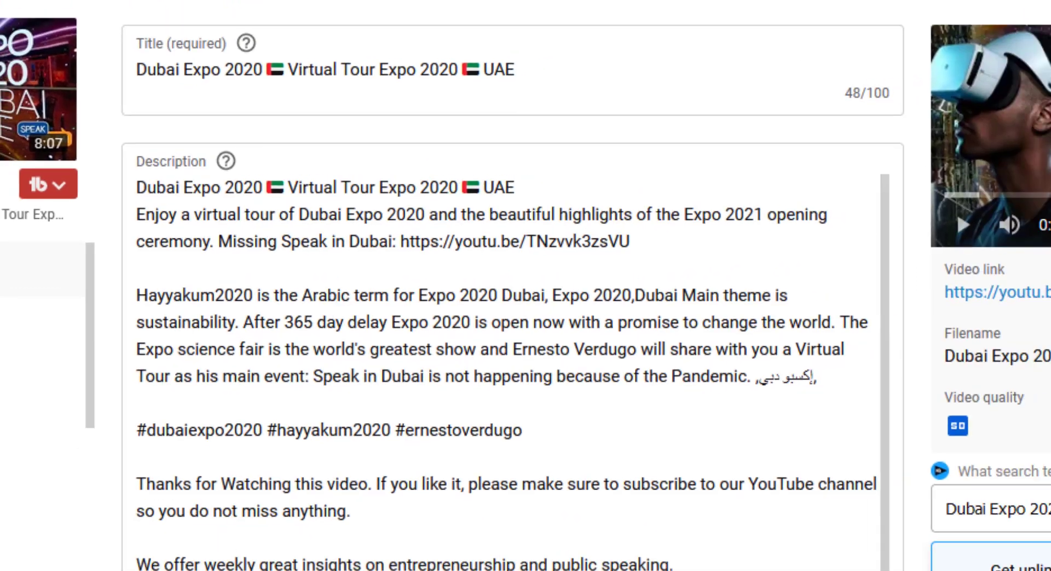
left_click(513, 30)
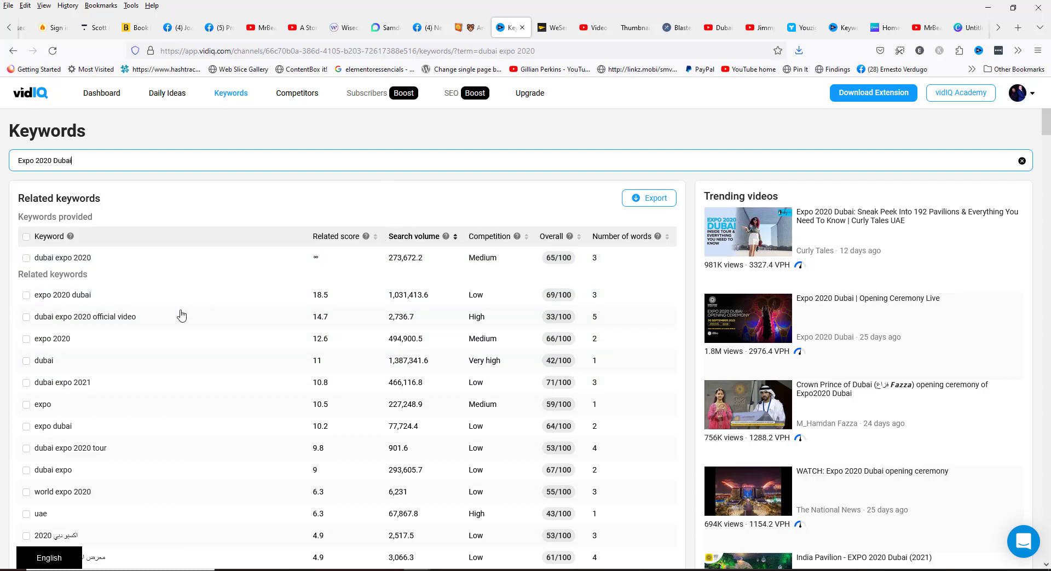
left_click(26, 296)
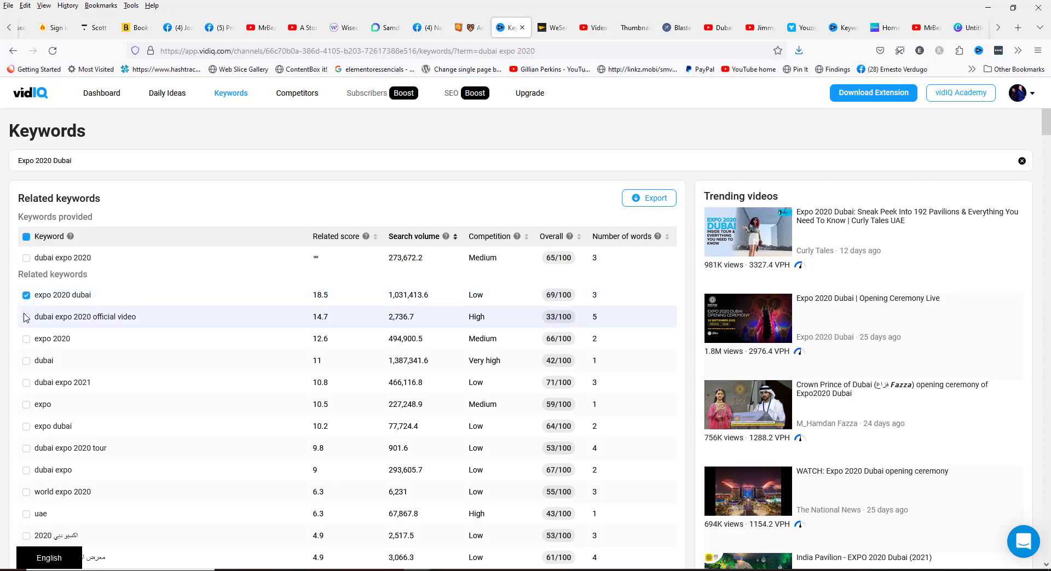
left_click(27, 385)
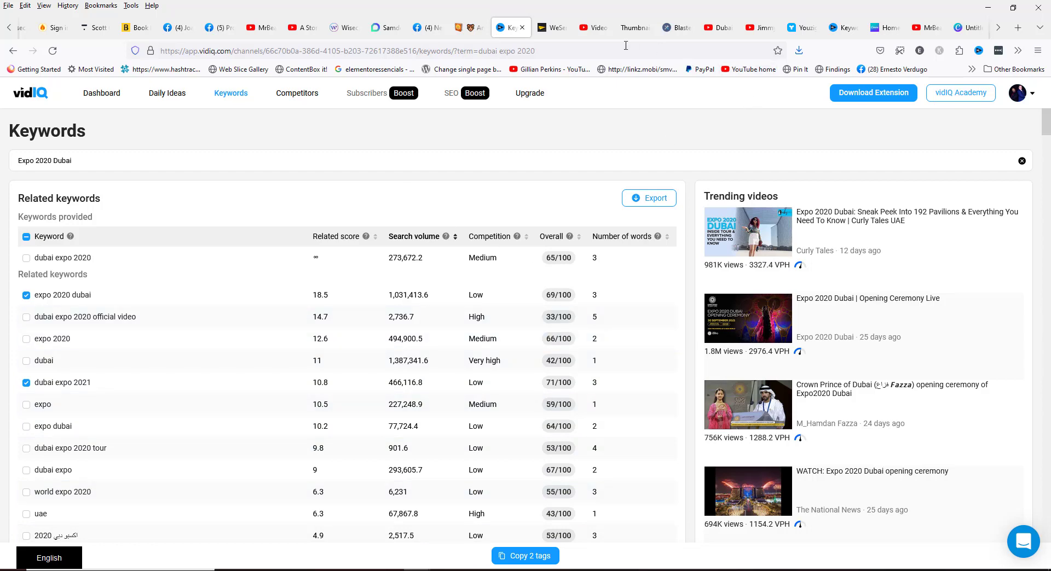
Step: Switch to YouTube Studio and review the Dubai Expo 2020 video's description, thumbnail and remaining details
left_click(598, 28)
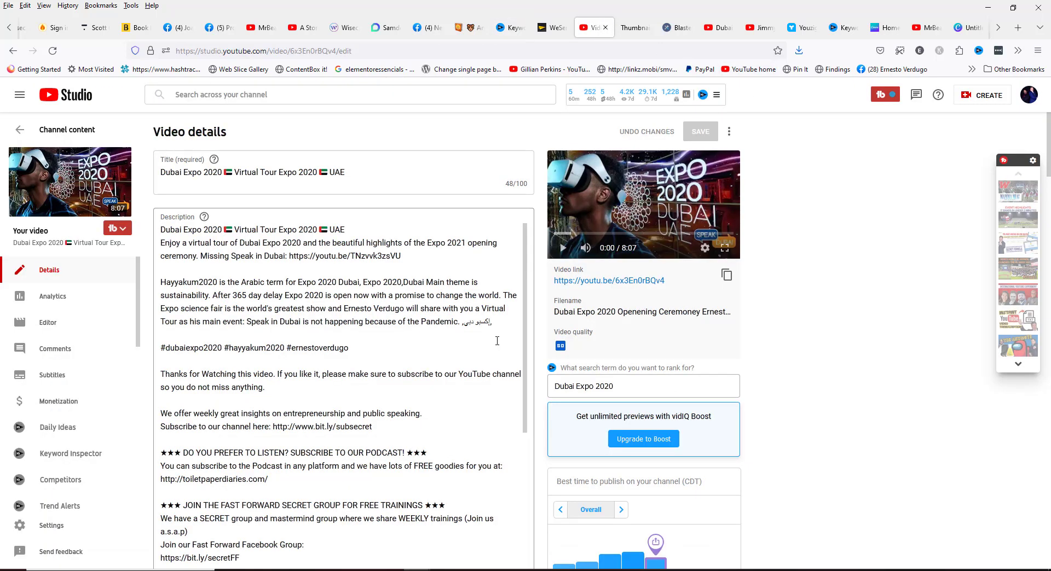
scroll(772, 374, "down", 10)
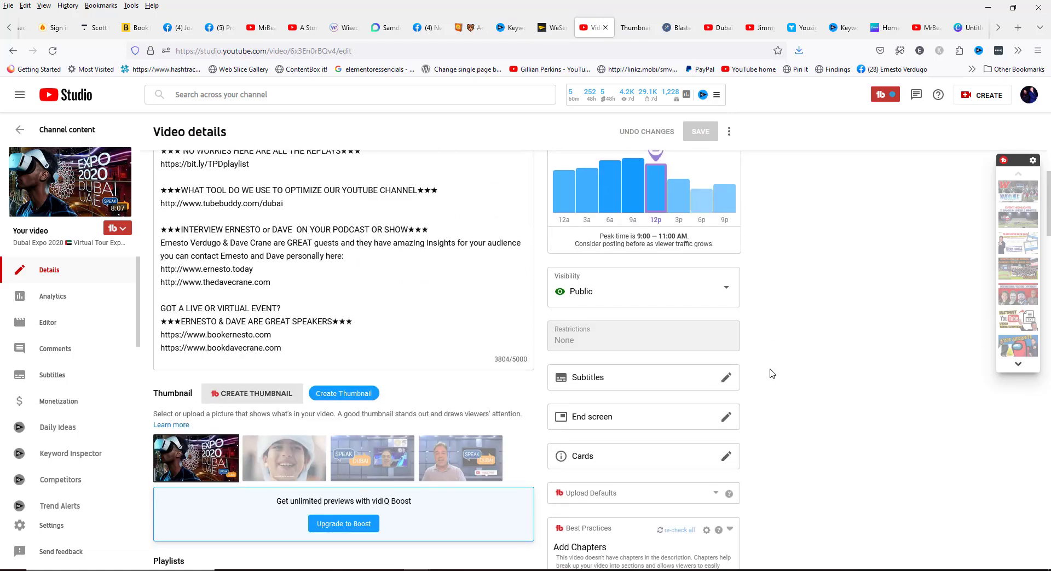
scroll(771, 374, "down", 15)
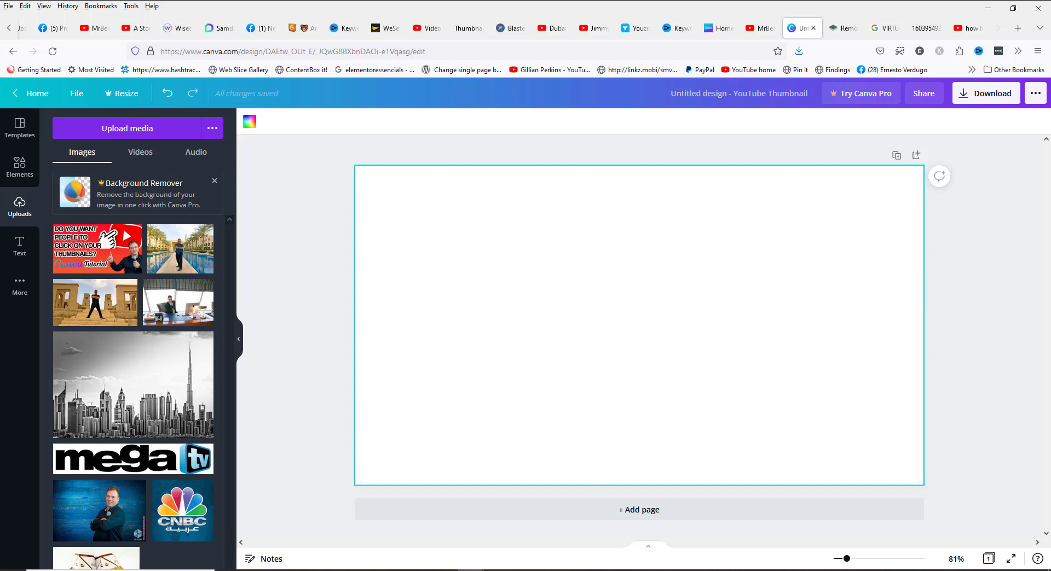
Step: Upload the Dubai_Expo image to the blank Canva thumbnail and place it as a background covering the whole canvas
left_click(138, 135)
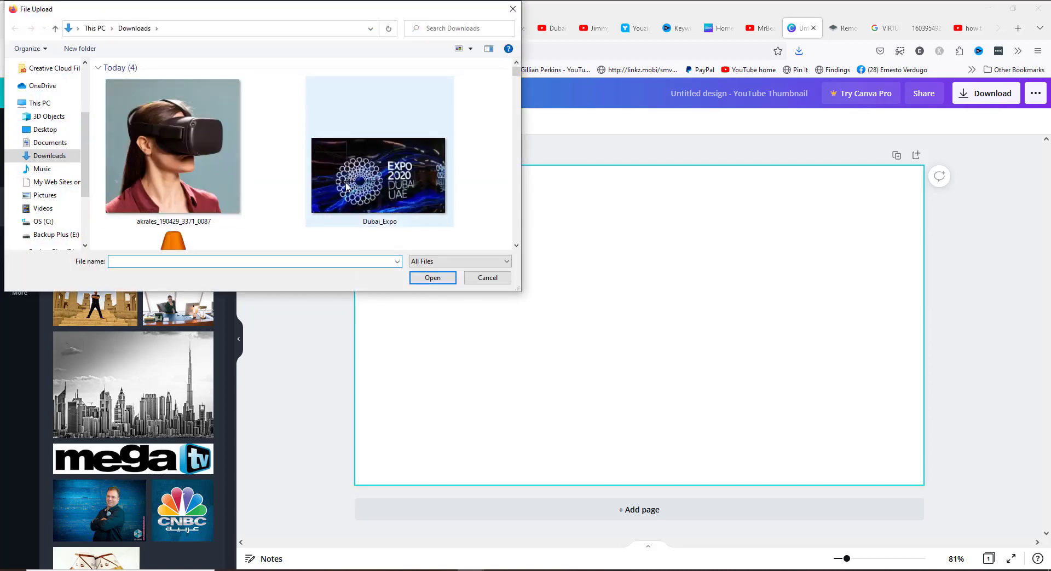
left_click(346, 186)
left_click(440, 279)
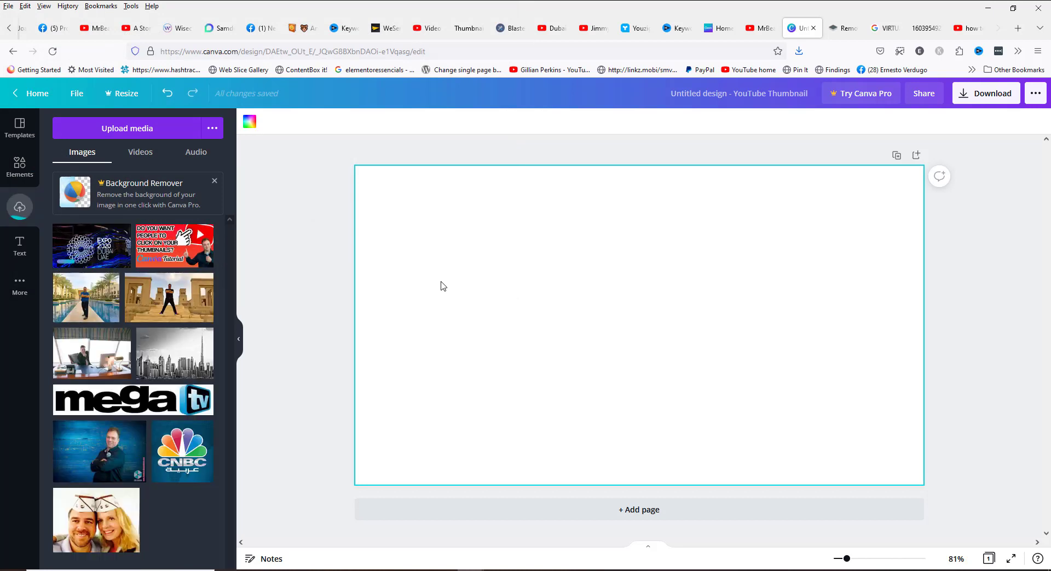
left_click(93, 246)
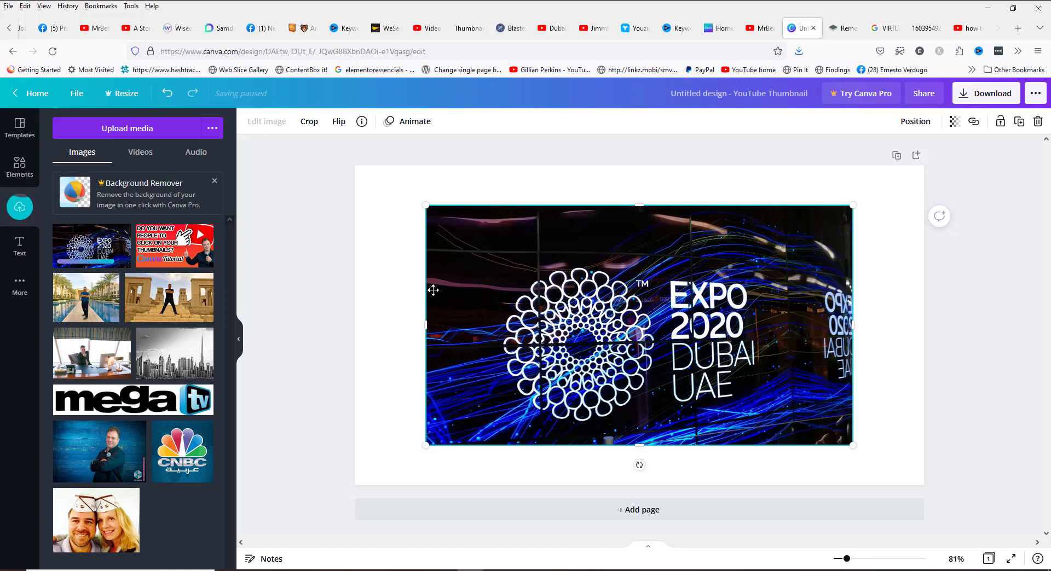
left_click_drag(433, 290, 412, 271)
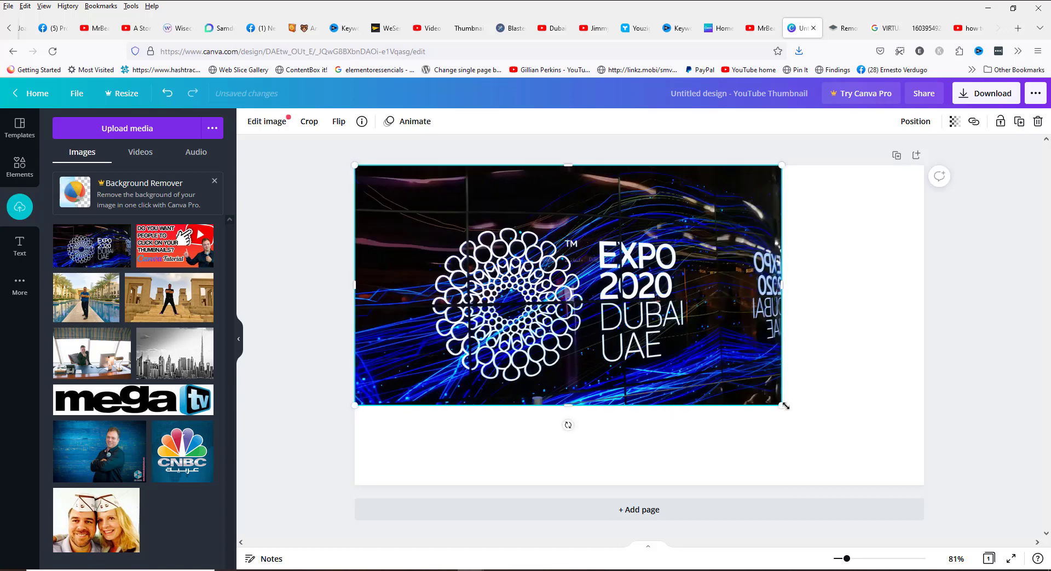
left_click_drag(785, 406, 922, 485)
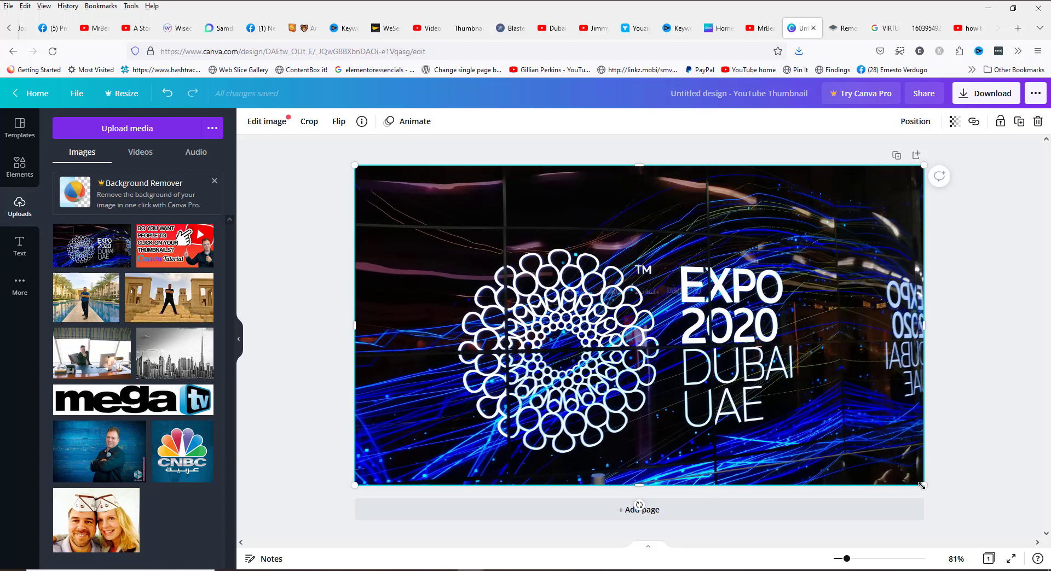
Step: Upload the VR headset photo akrales_190429_3371_0087 and place it over the background toward the canvas's lower-left area
left_click(144, 129)
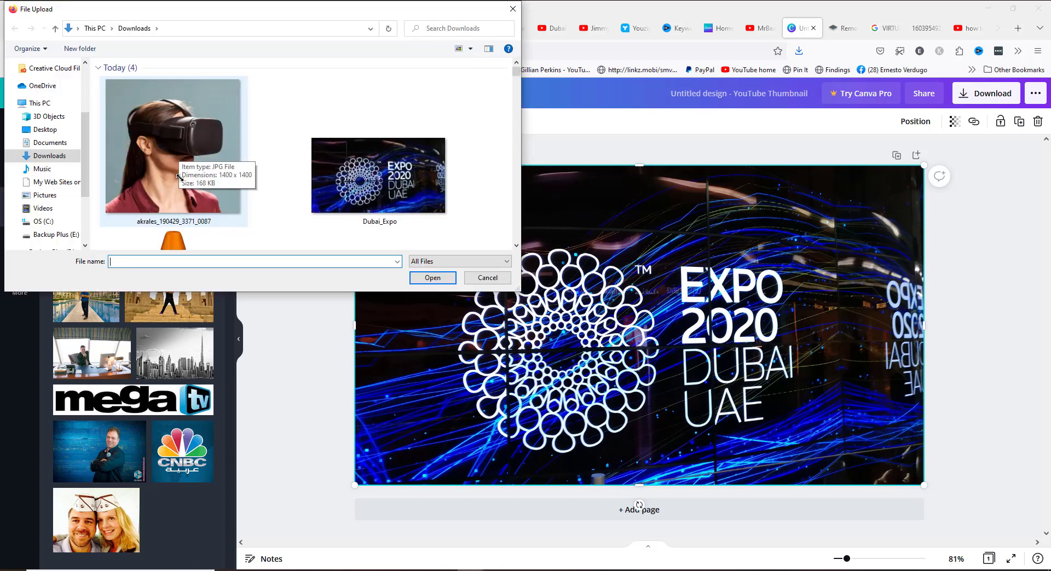
left_click(163, 143)
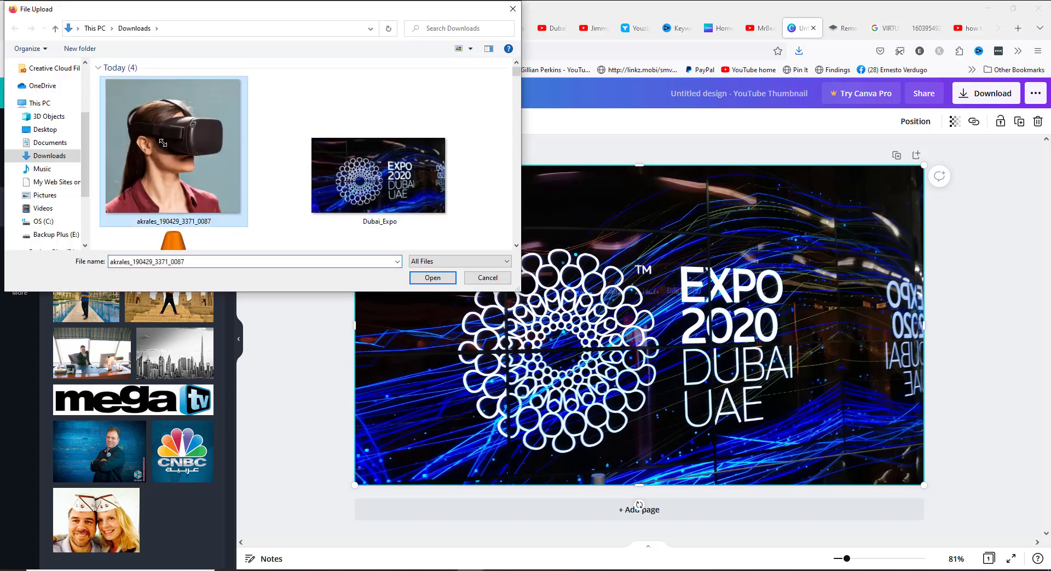
left_click(432, 277)
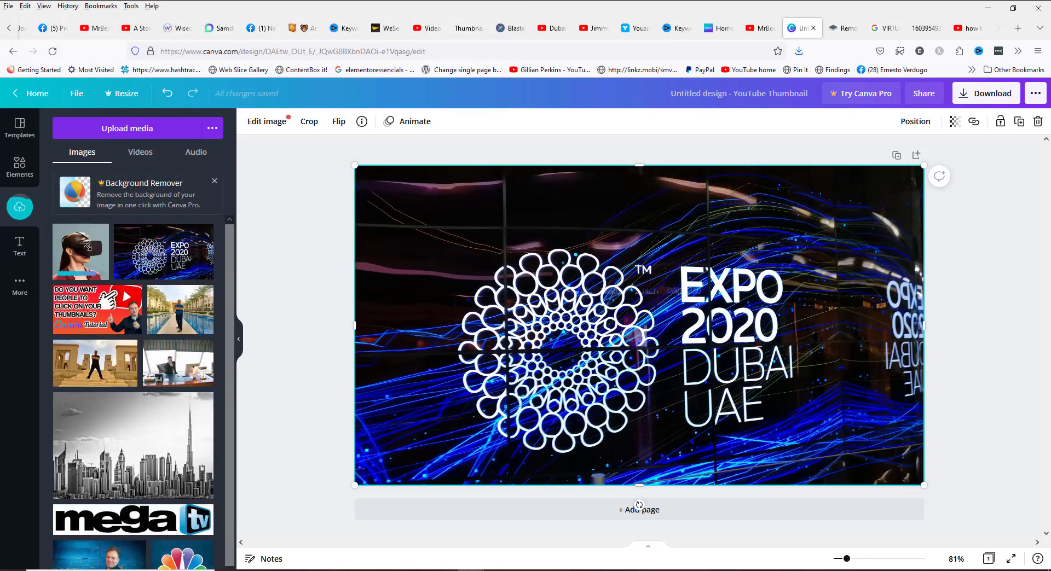
left_click(88, 247)
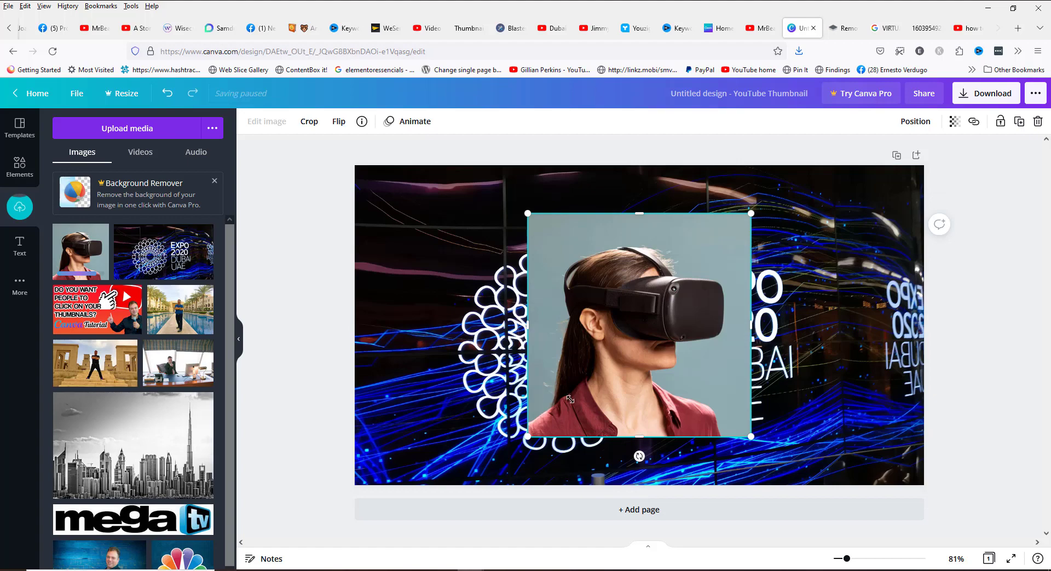
left_click_drag(655, 422, 482, 469)
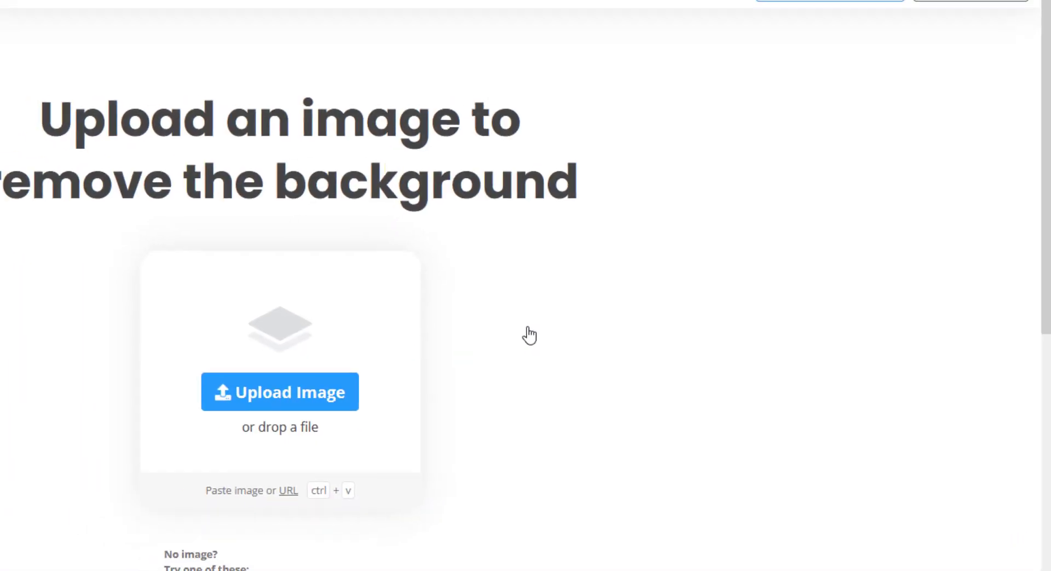
Step: Remove the background of akrales_190429_3371_0087 in remove.bg and download the 500 × 500 preview image
left_click(309, 392)
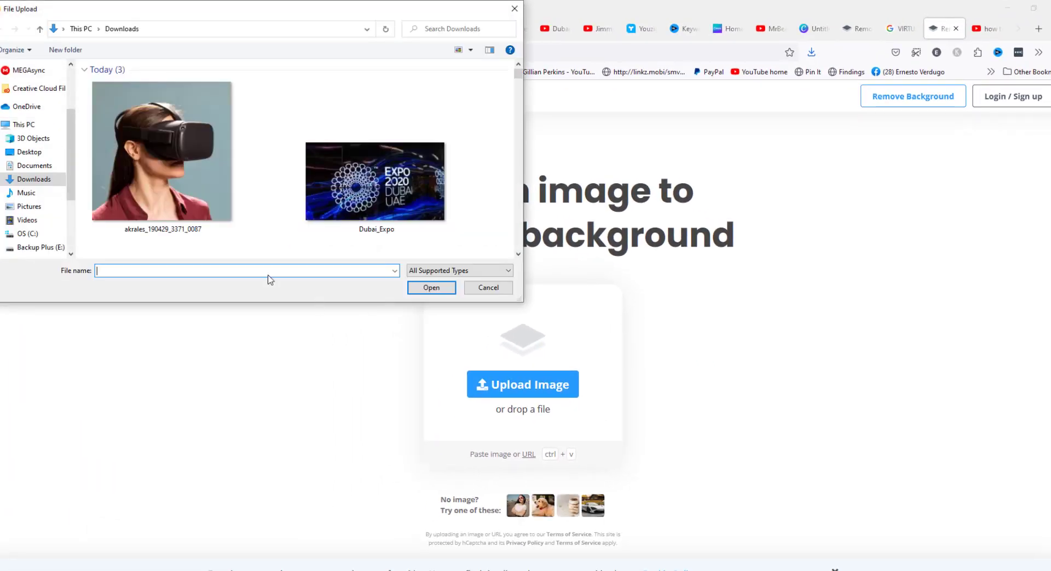
left_click(165, 193)
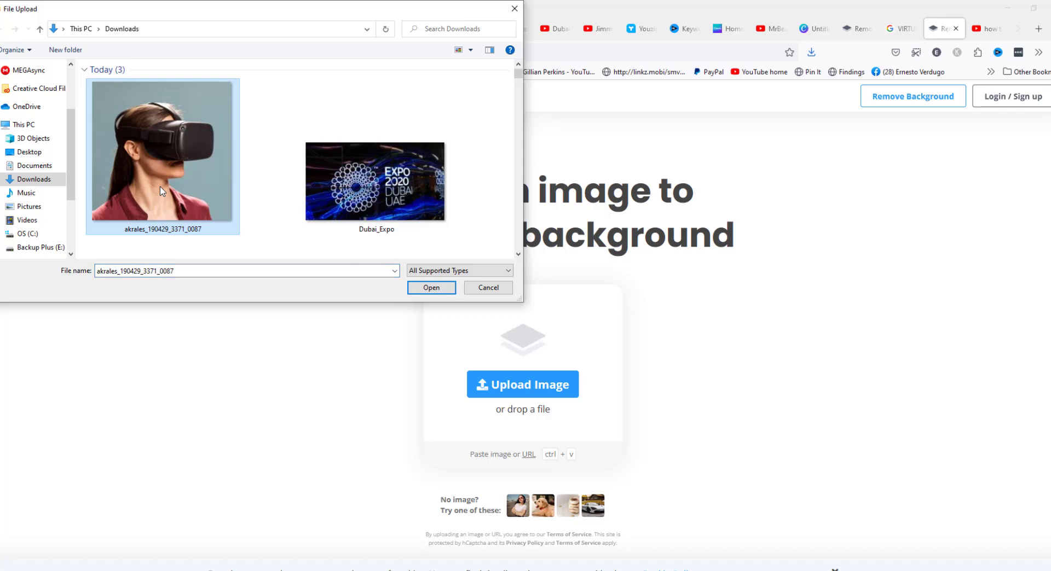
left_click(426, 290)
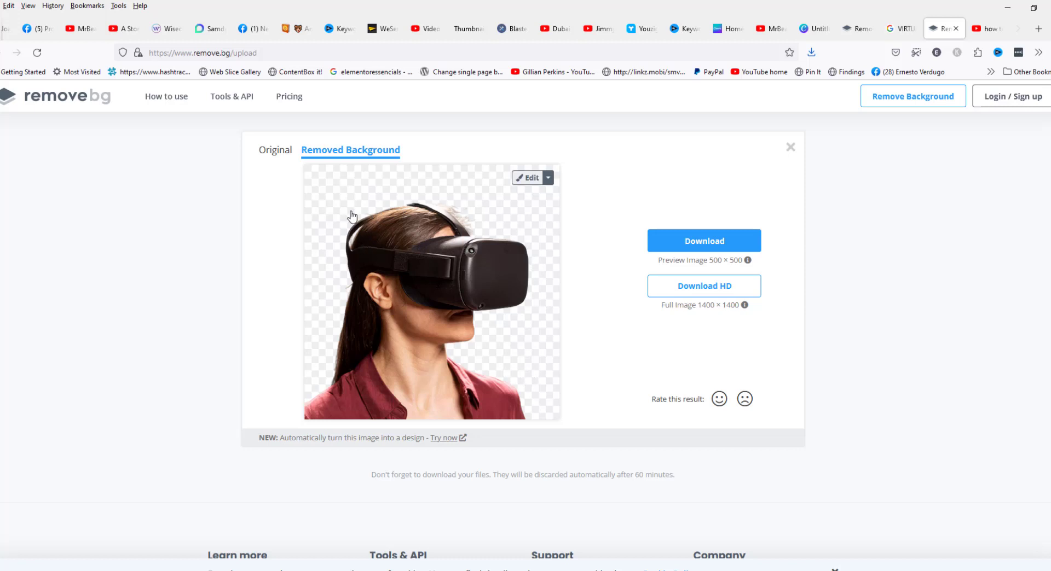
left_click(715, 247)
left_click(857, 355)
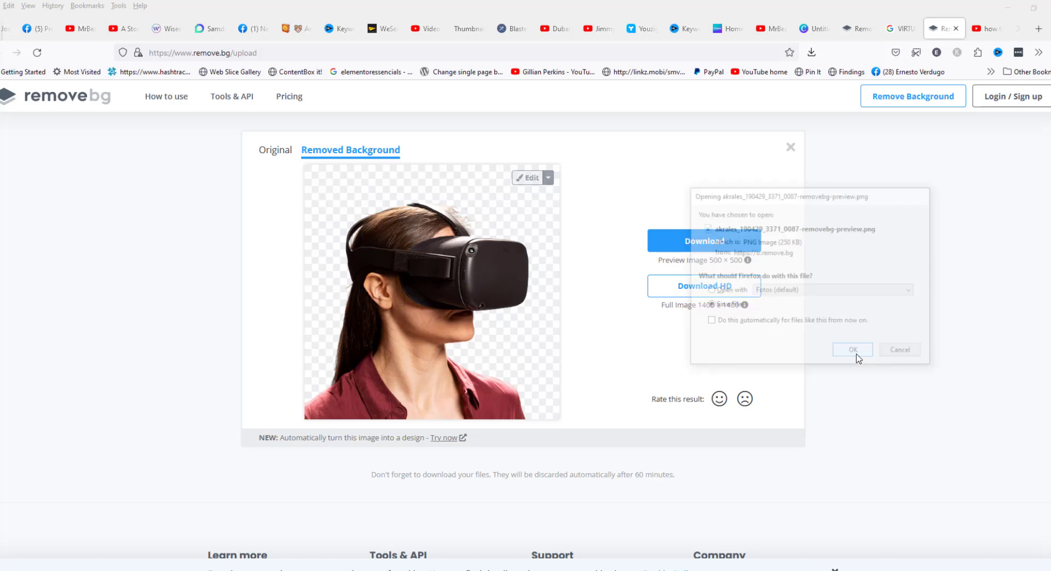
Step: Switch to Canva, delete the original VR headset photo from the thumbnail and upload akrales_190429_3371_0087-removebg-preview from Downloads
left_click(820, 33)
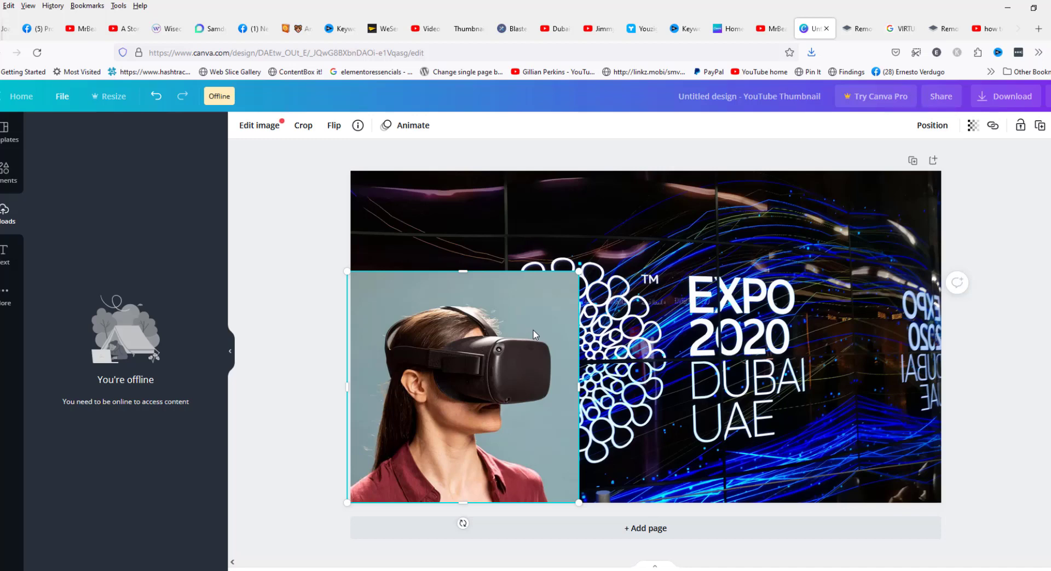
key("Delete")
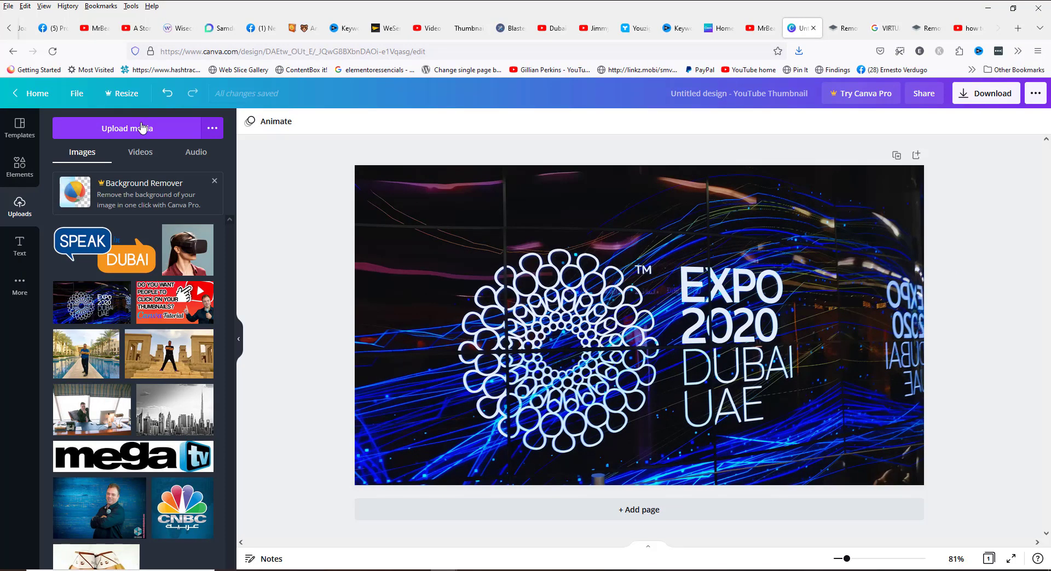
left_click(141, 127)
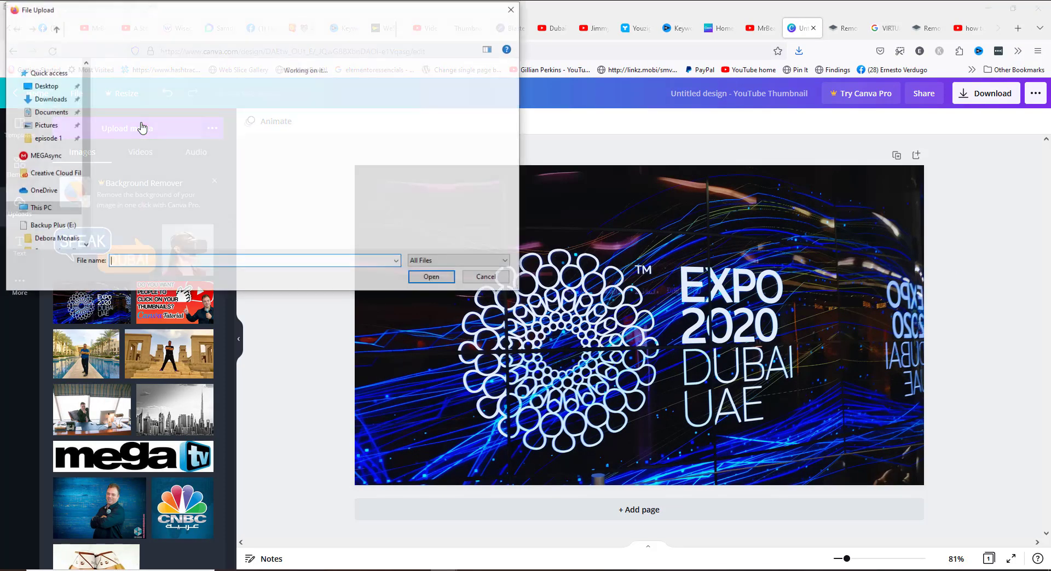
left_click(157, 148)
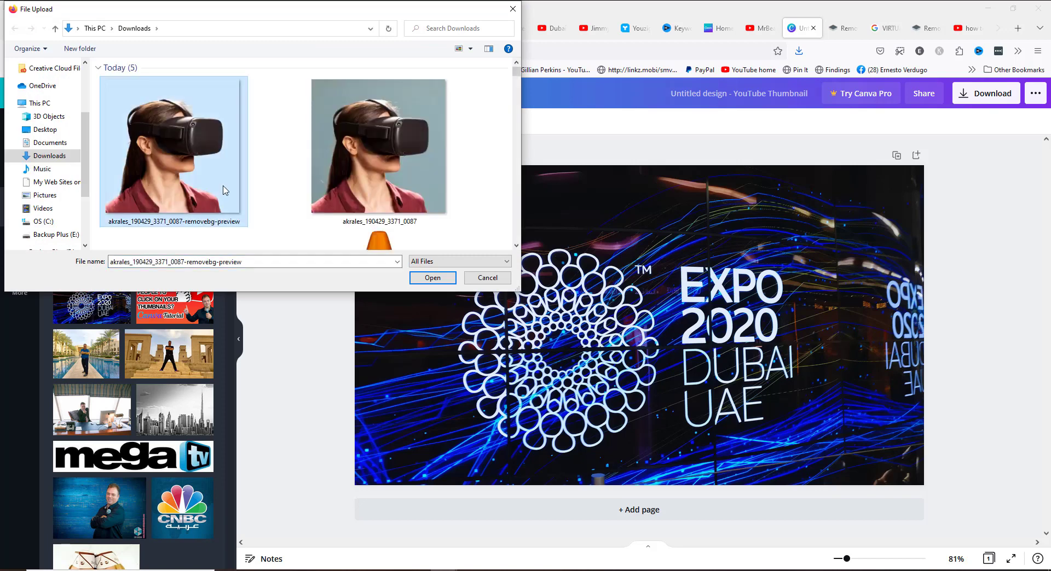
left_click(429, 277)
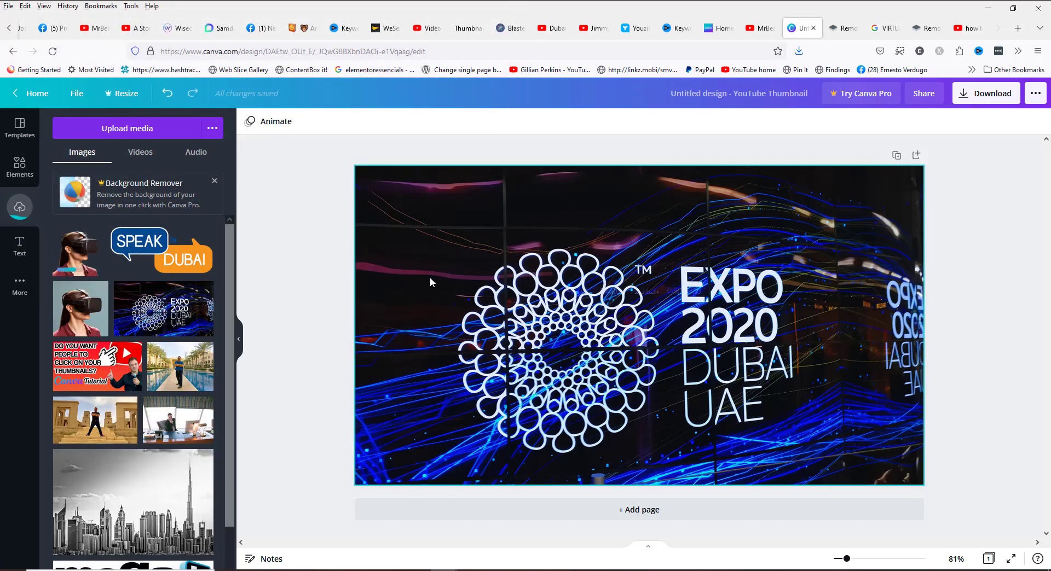
Step: Place the cut-out VR headset image in the canvas's lower-left corner and enlarge it to nearly the full canvas height
left_click(82, 256)
left_click_drag(625, 443, 432, 479)
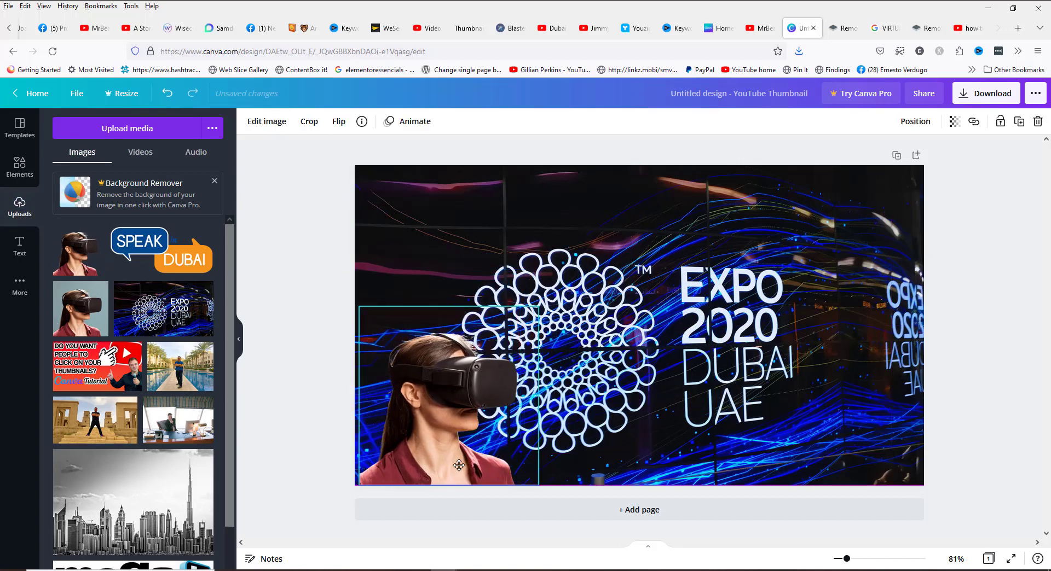
left_click_drag(540, 310, 702, 229)
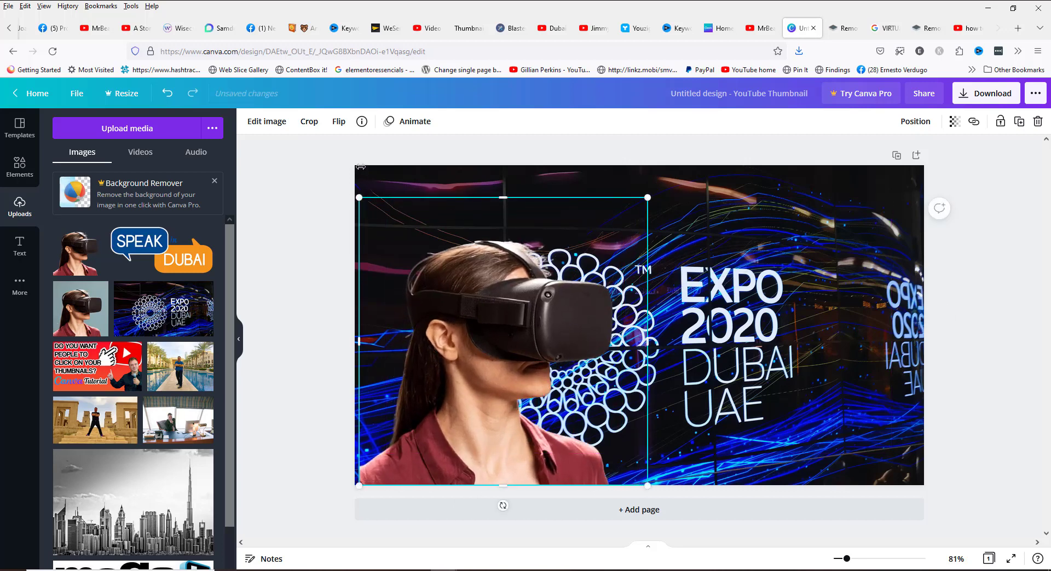
Step: Try the VR headset cut-out mirrored horizontally, shift it slightly past the canvas's left edge, and flip it back to face right
left_click(339, 122)
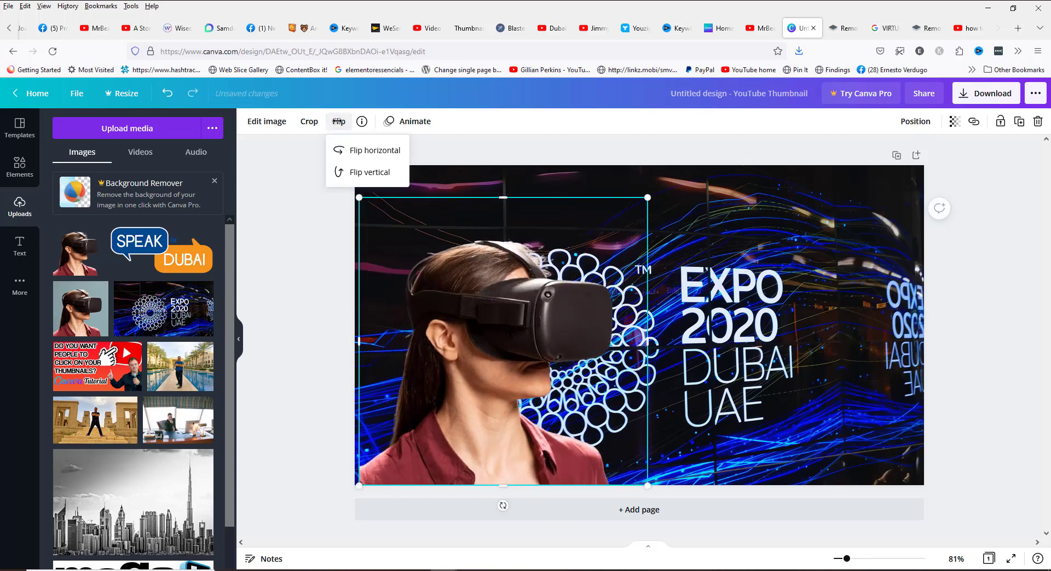
left_click(340, 150)
left_click(342, 172)
left_click(343, 172)
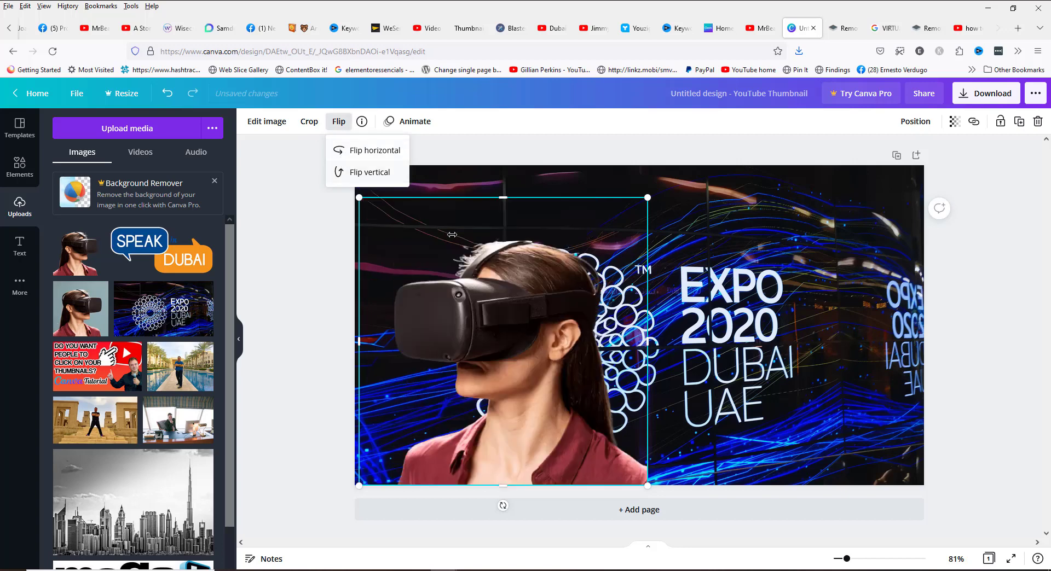
left_click_drag(497, 298, 484, 297)
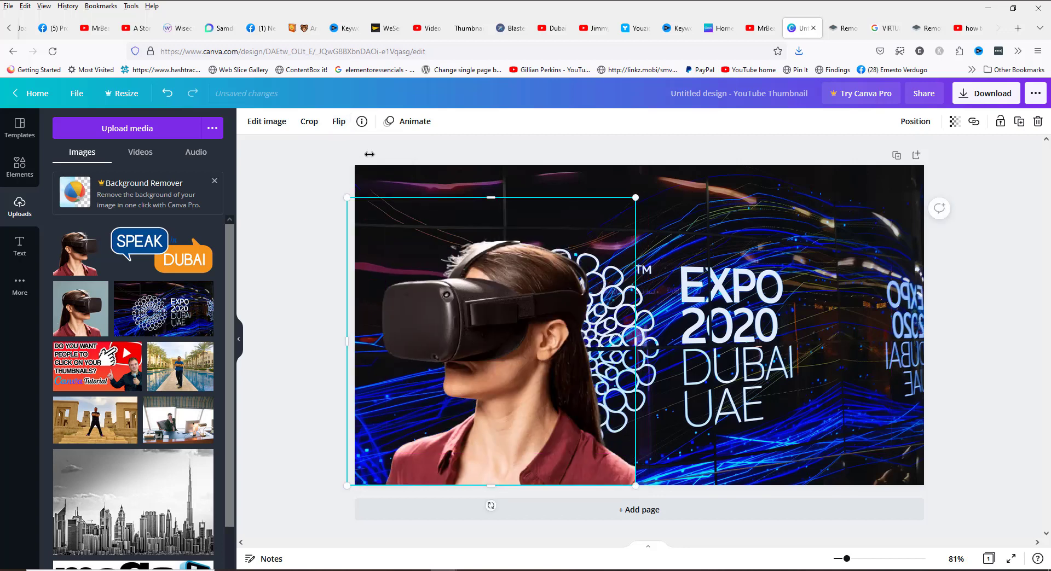
left_click(338, 121)
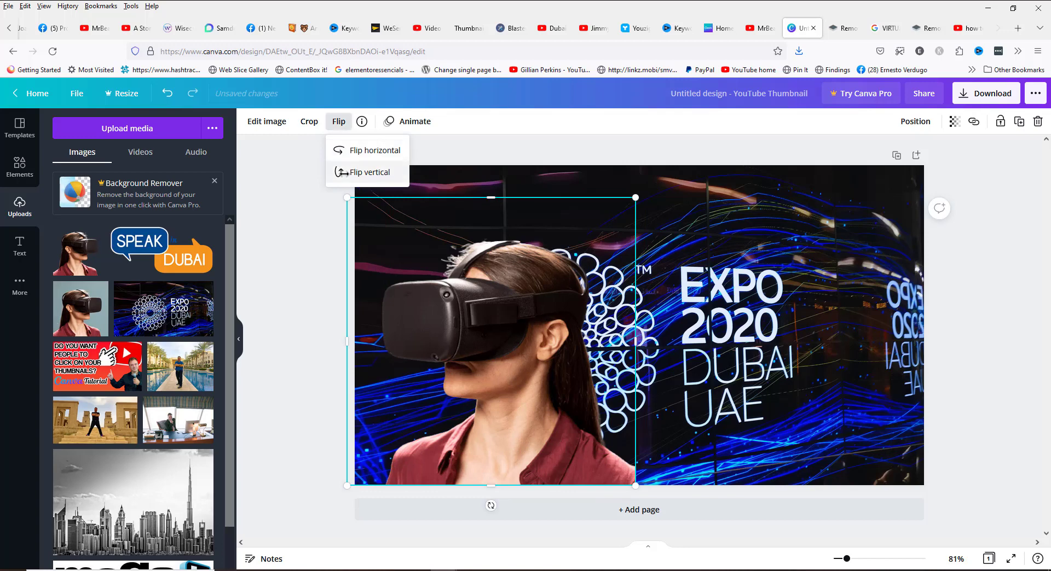
left_click(340, 150)
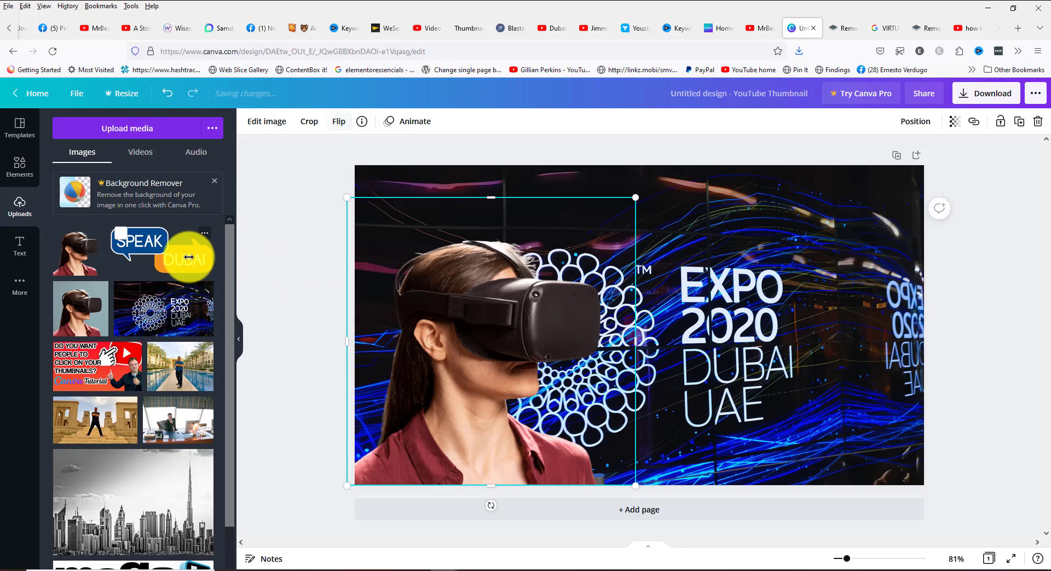
Step: Add the uploaded Speak Dubai logo, shrink it to about a third of the canvas width and position it in the canvas's upper-right corner
left_click(188, 257)
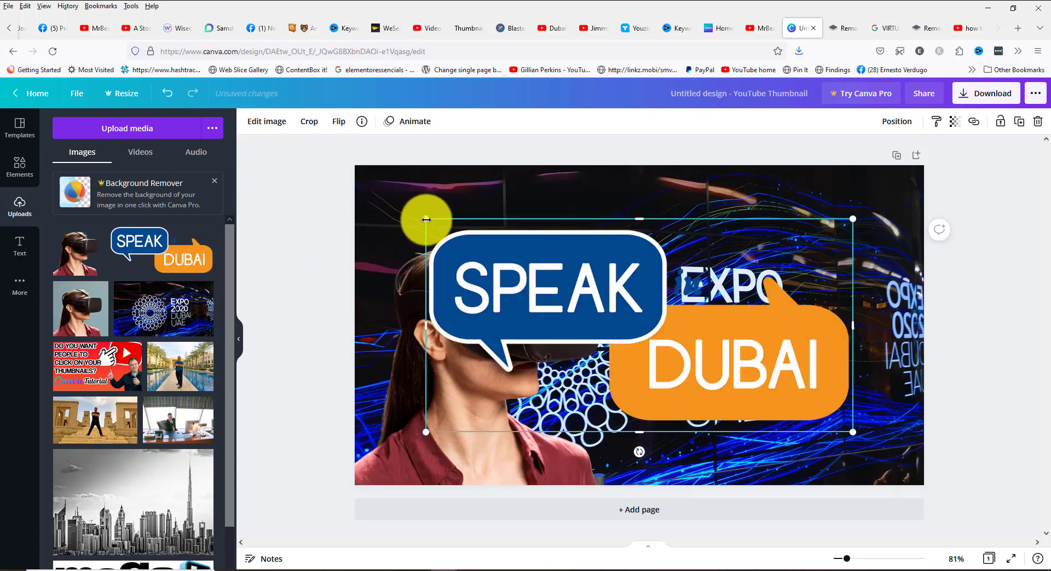
left_click_drag(491, 264, 662, 355)
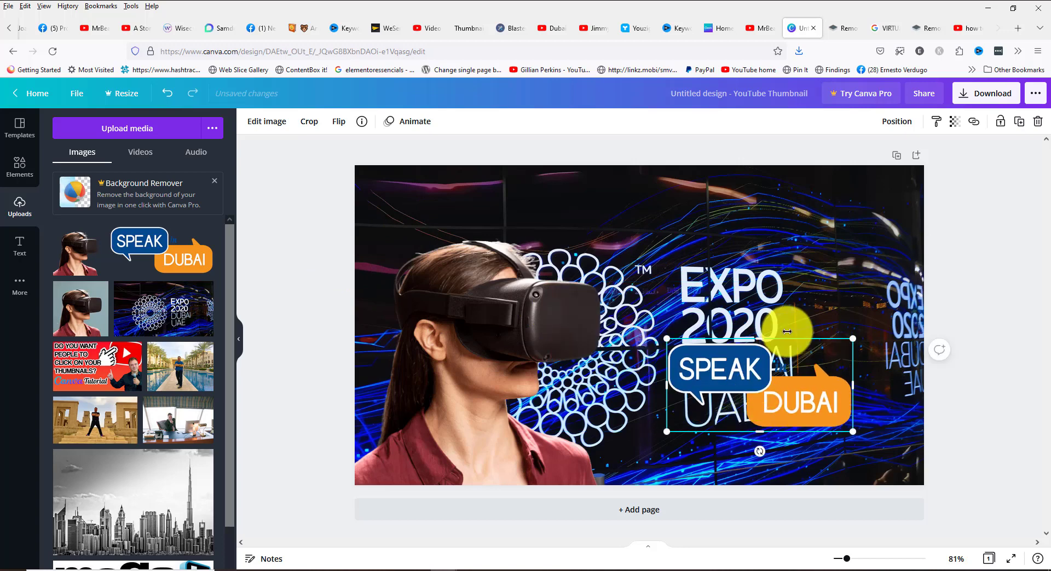
left_click_drag(790, 335, 816, 211)
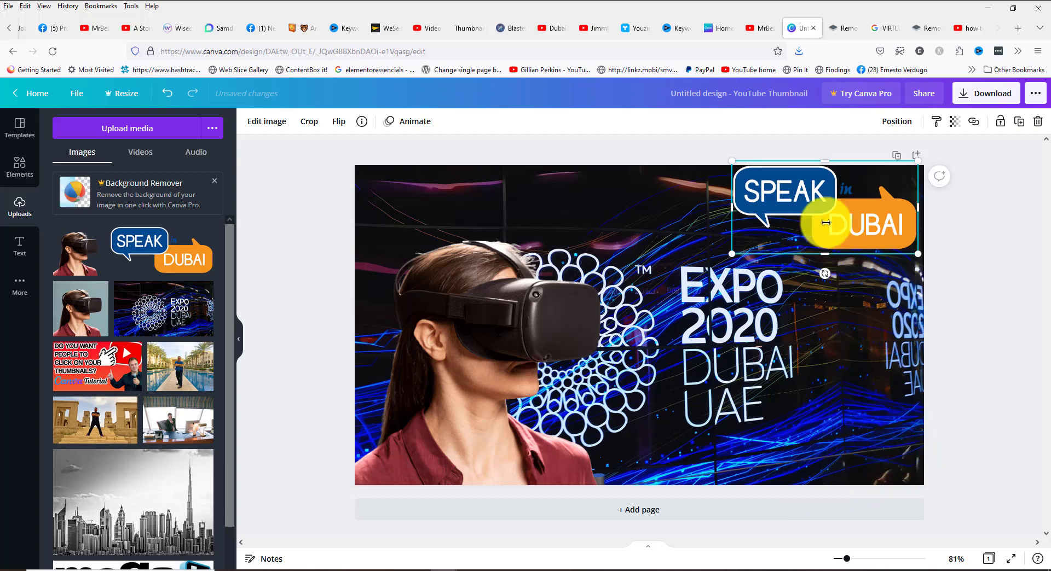
mouse_move(823, 198)
left_mouse_down()
mouse_move(826, 262)
mouse_move(816, 258)
mouse_move(838, 463)
mouse_move(819, 384)
mouse_move(824, 418)
mouse_move(821, 137)
mouse_move(823, 206)
left_mouse_up()
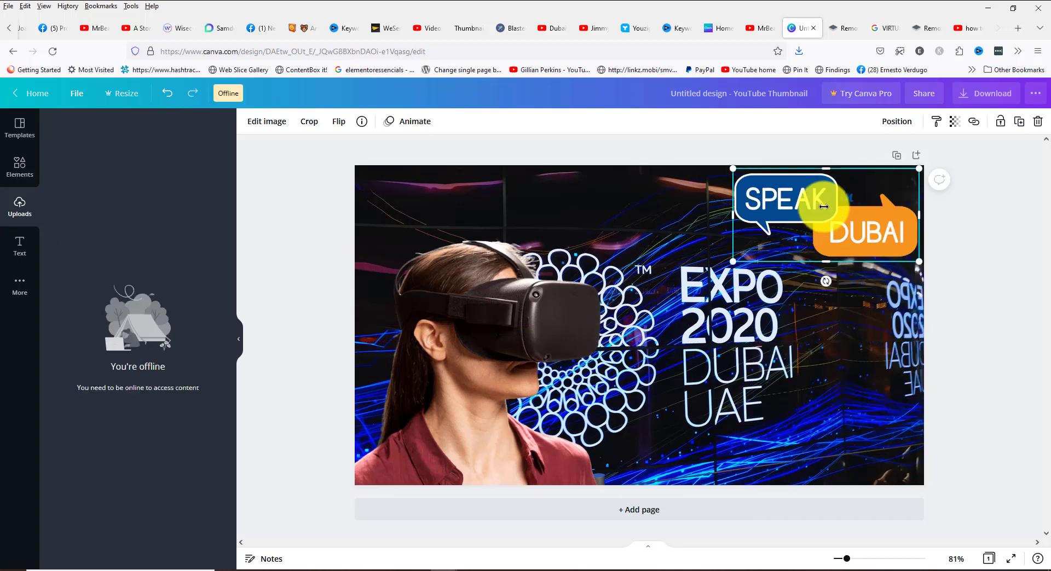